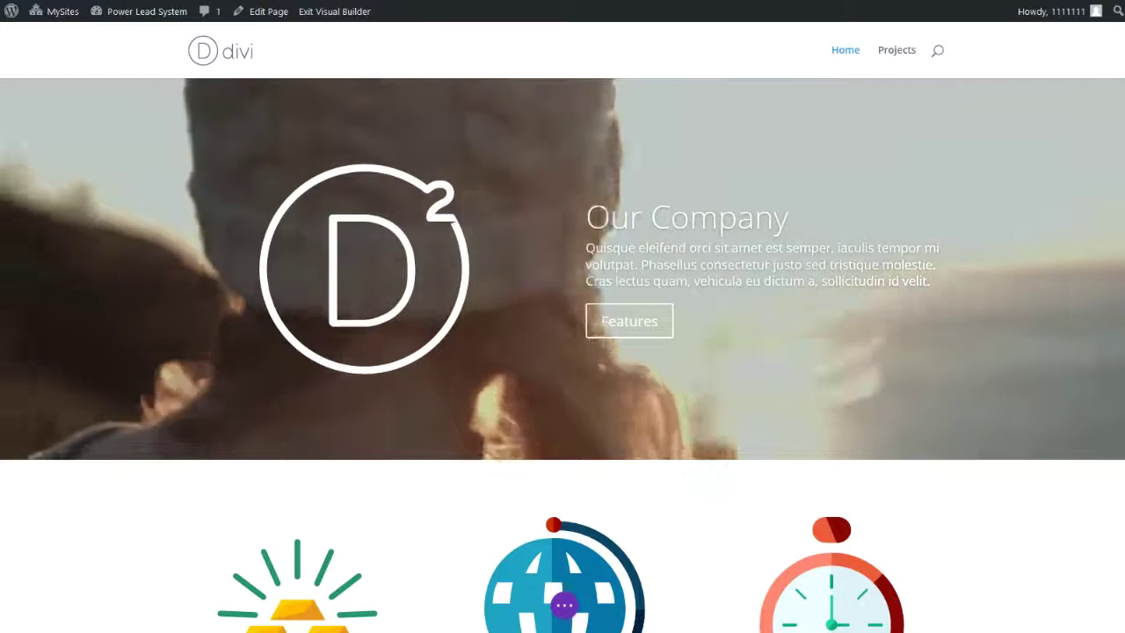
Set the title of the fullwidth portfolio module below the blurbs to "My Work"
{"action": "scroll", "coordinate": [501, 363], "scroll_direction": "down", "scroll_amount": 2}
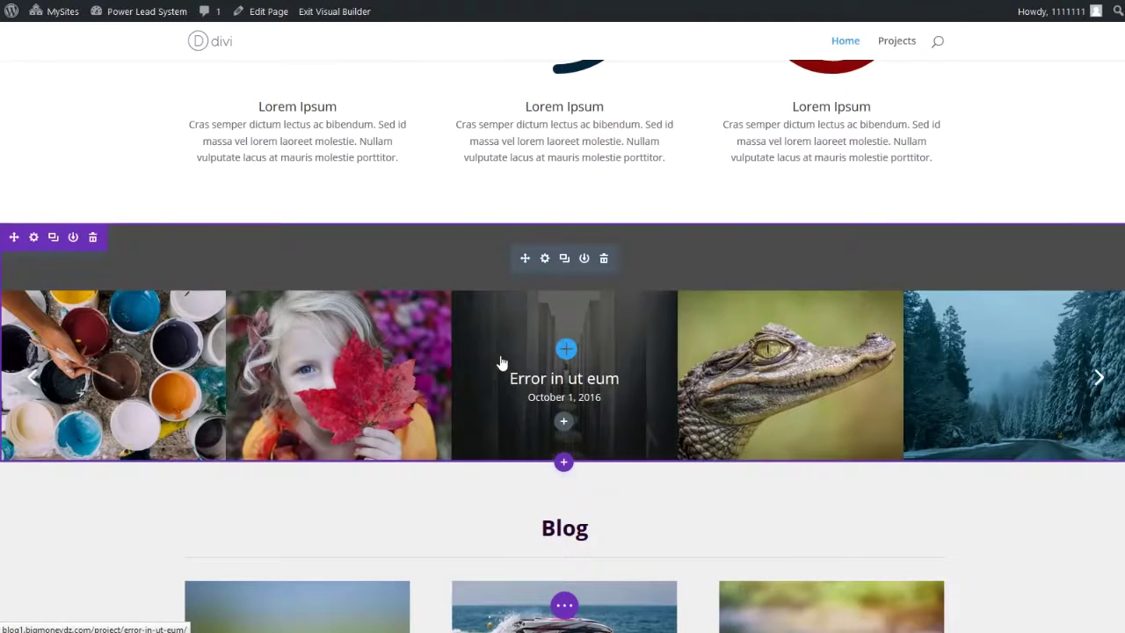
{"action": "left_click", "coordinate": [545, 259]}
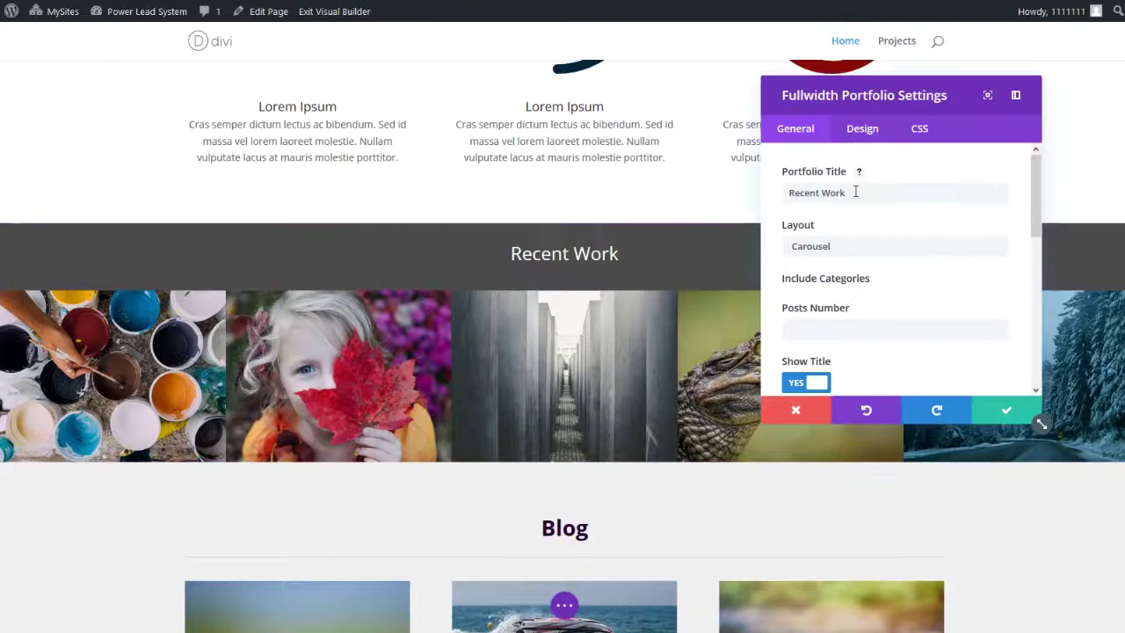
{"action": "left_click_drag", "start_coordinate": [856, 192], "coordinate": [791, 194]}
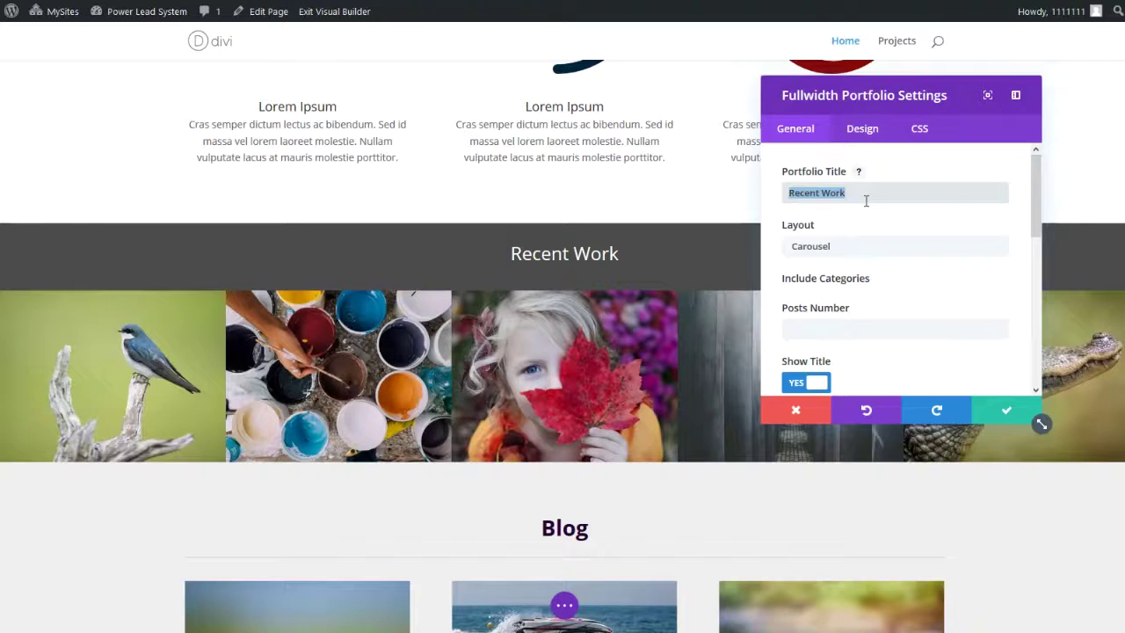
{"action": "type", "text": "My Work"}
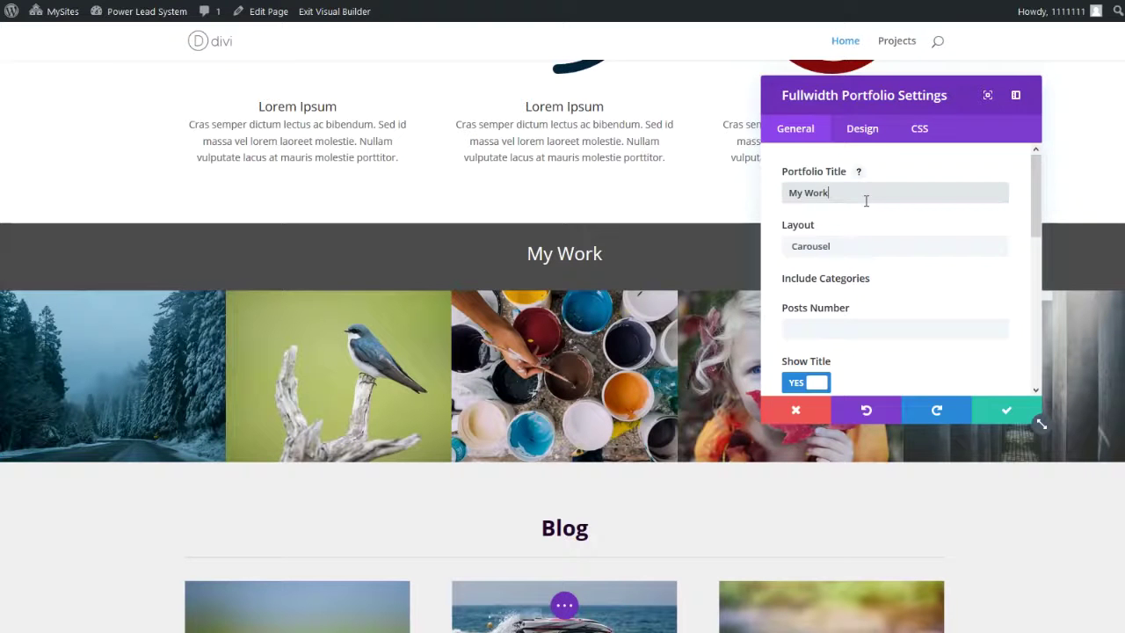
Try the Grid layout on the portfolio, look at it on the page, and switch the layout back to Carousel
{"action": "left_click", "coordinate": [885, 249]}
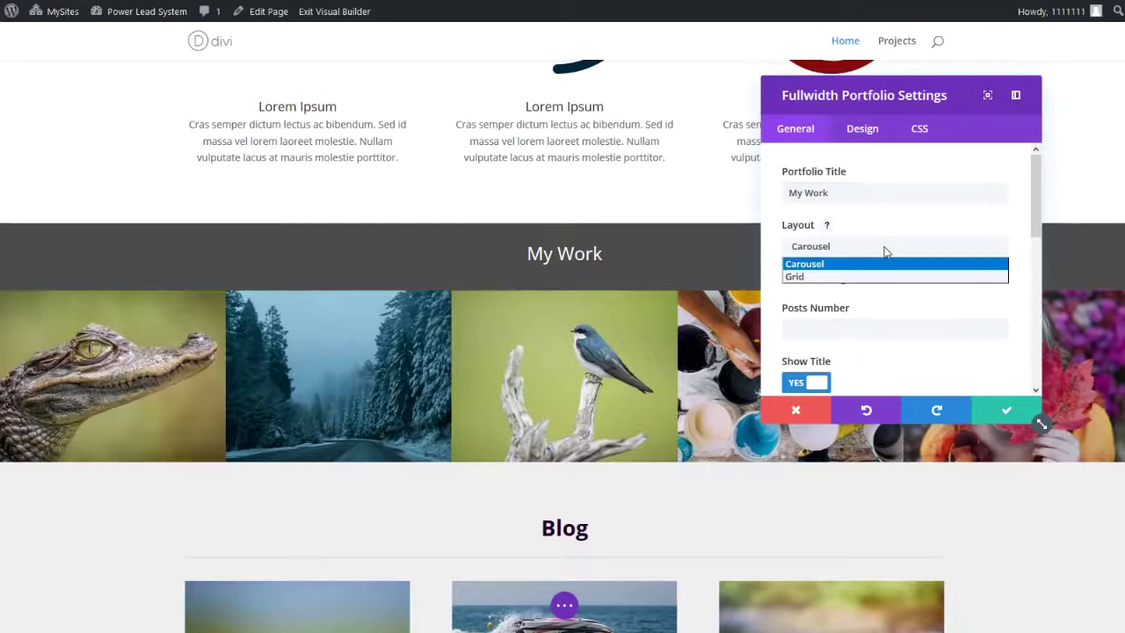
{"action": "left_click", "coordinate": [818, 277]}
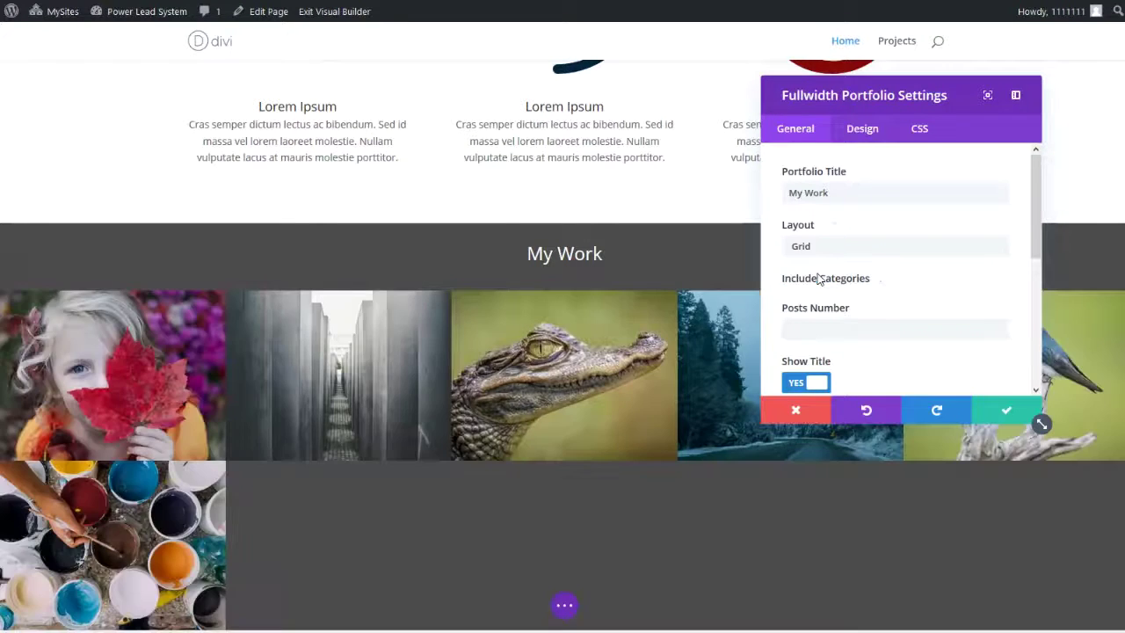
{"action": "scroll", "coordinate": [660, 447], "scroll_direction": "down", "scroll_amount": 3}
{"action": "scroll", "coordinate": [663, 444], "scroll_direction": "up", "scroll_amount": 1}
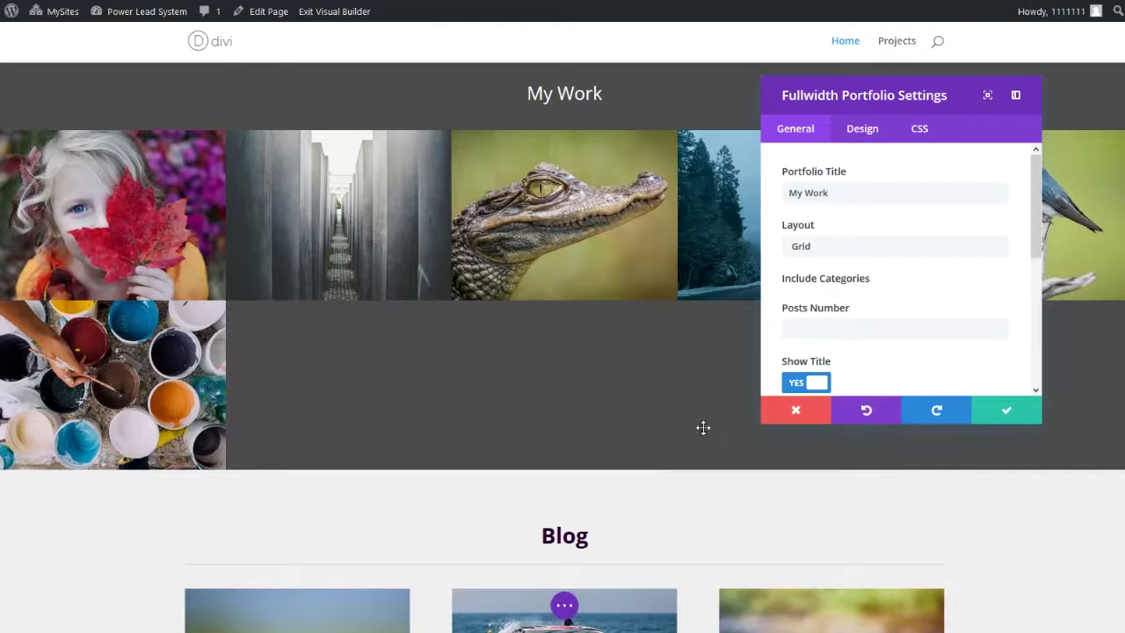
{"action": "left_click", "coordinate": [806, 248]}
{"action": "left_click", "coordinate": [822, 265]}
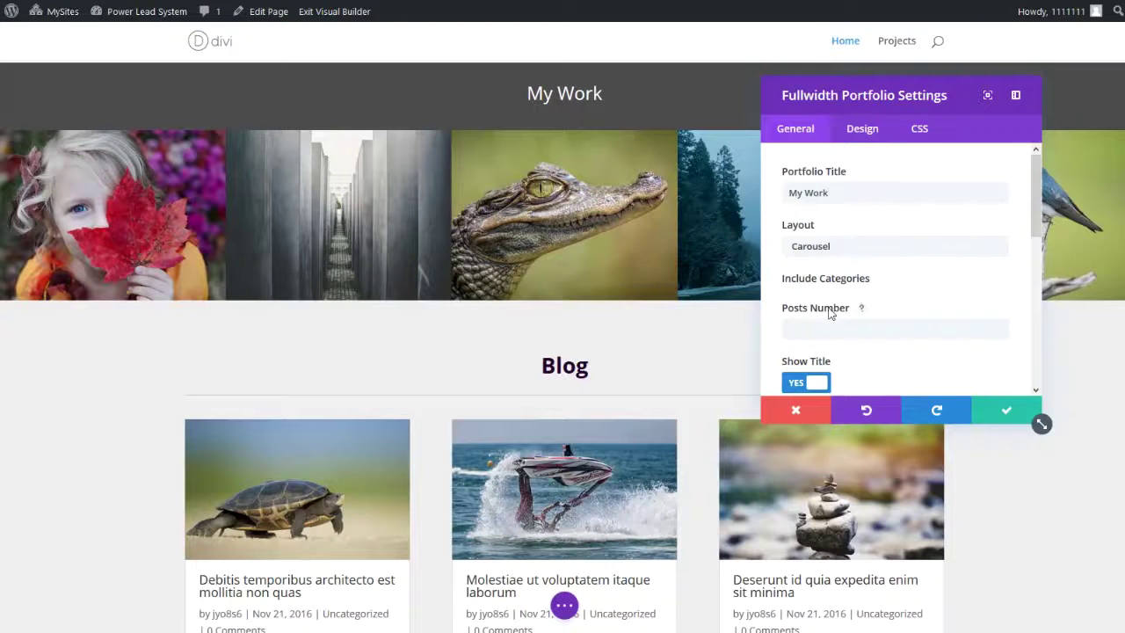
Review the portfolio's remaining general settings, including title and date display, text color, carousel rotation and its speed
{"action": "scroll", "coordinate": [836, 313], "scroll_direction": "down", "scroll_amount": 3}
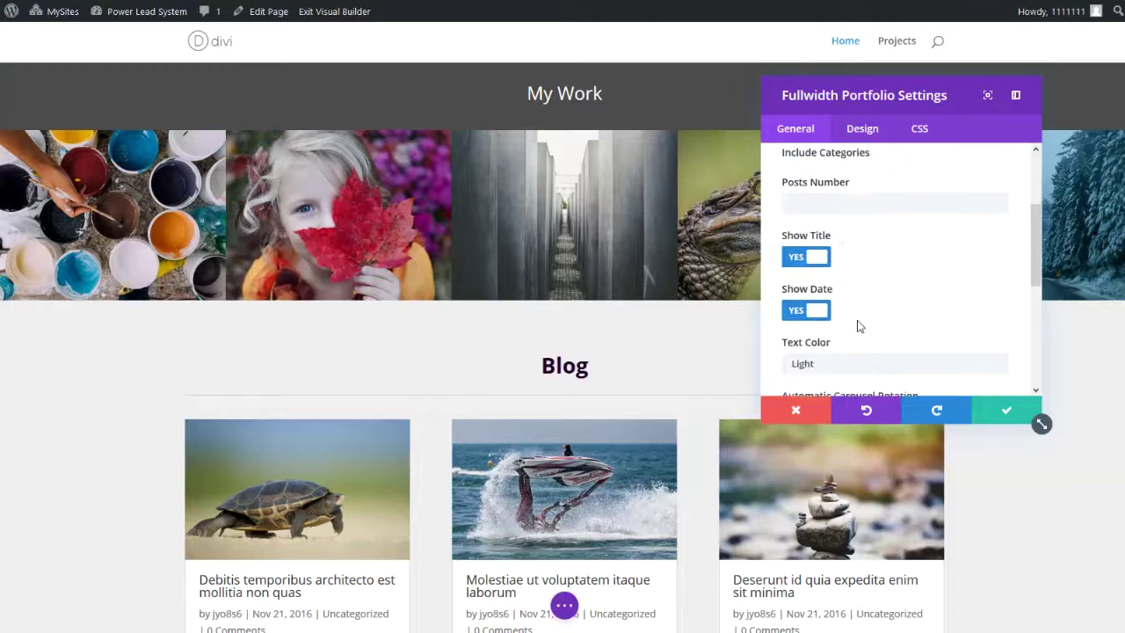
{"action": "scroll", "coordinate": [858, 321], "scroll_direction": "down", "scroll_amount": 1}
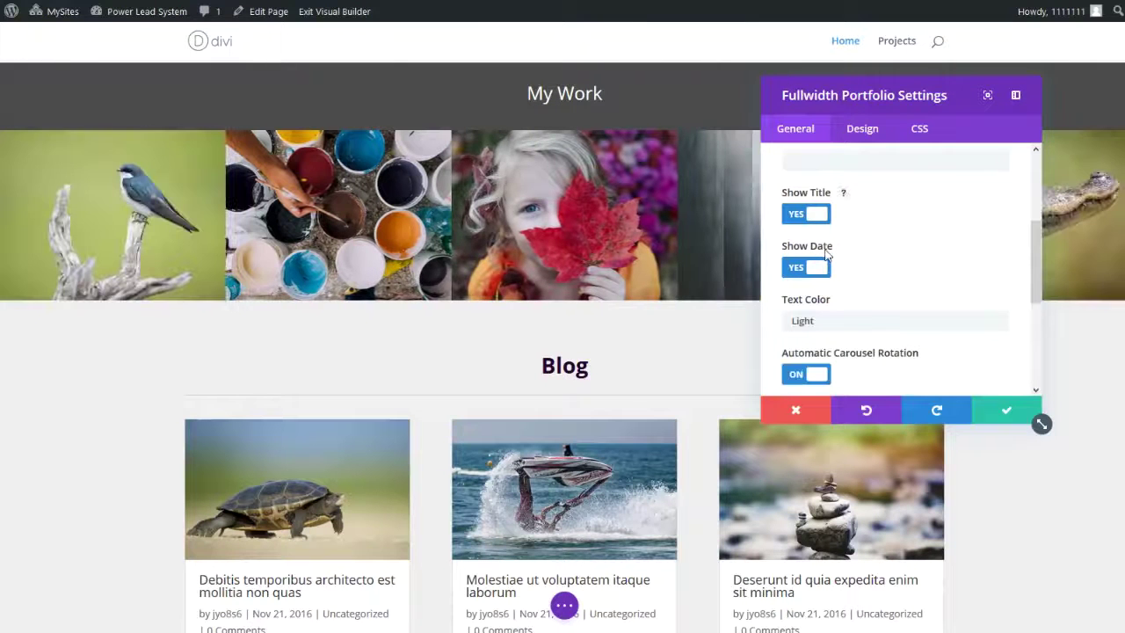
{"action": "scroll", "coordinate": [937, 319], "scroll_direction": "down", "scroll_amount": 3}
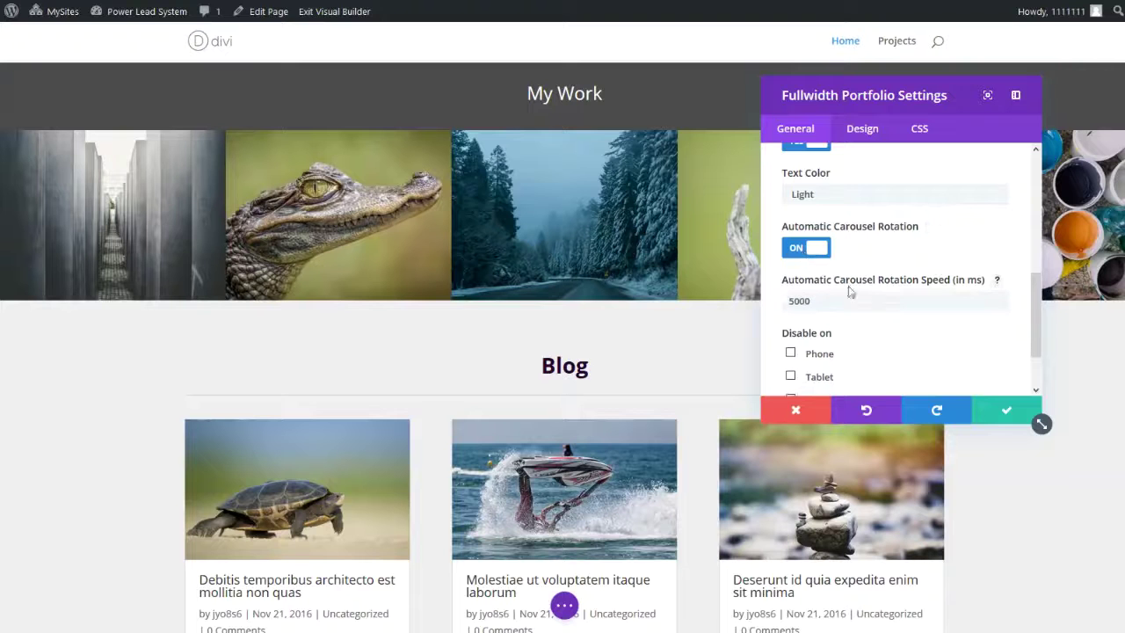
{"action": "left_click_drag", "start_coordinate": [831, 299], "coordinate": [784, 297]}
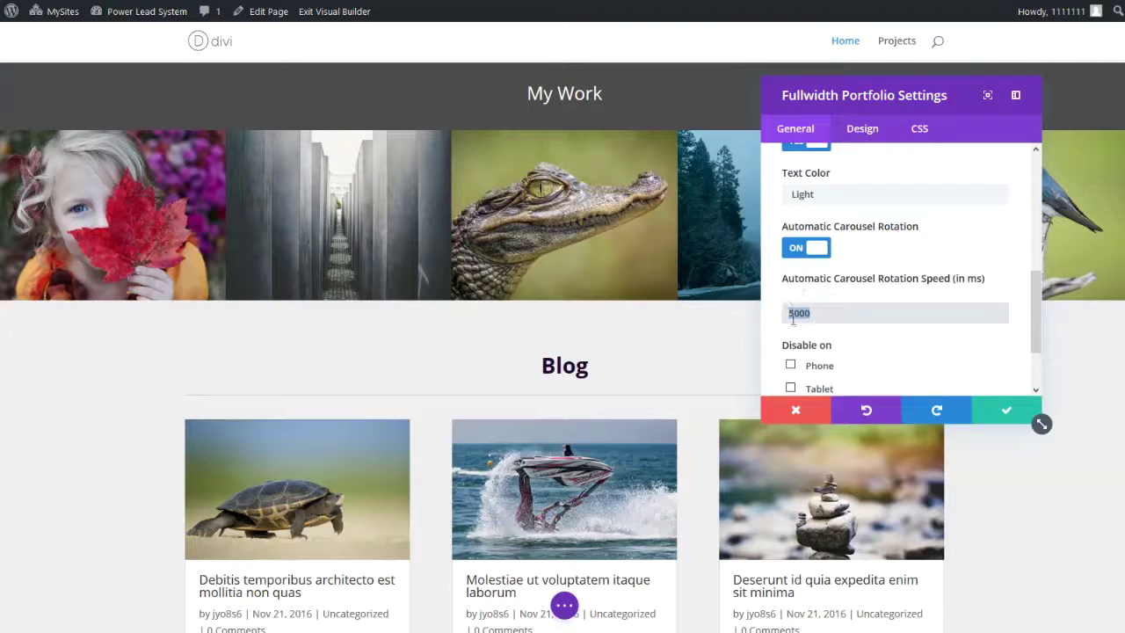
{"action": "left_click", "coordinate": [822, 290]}
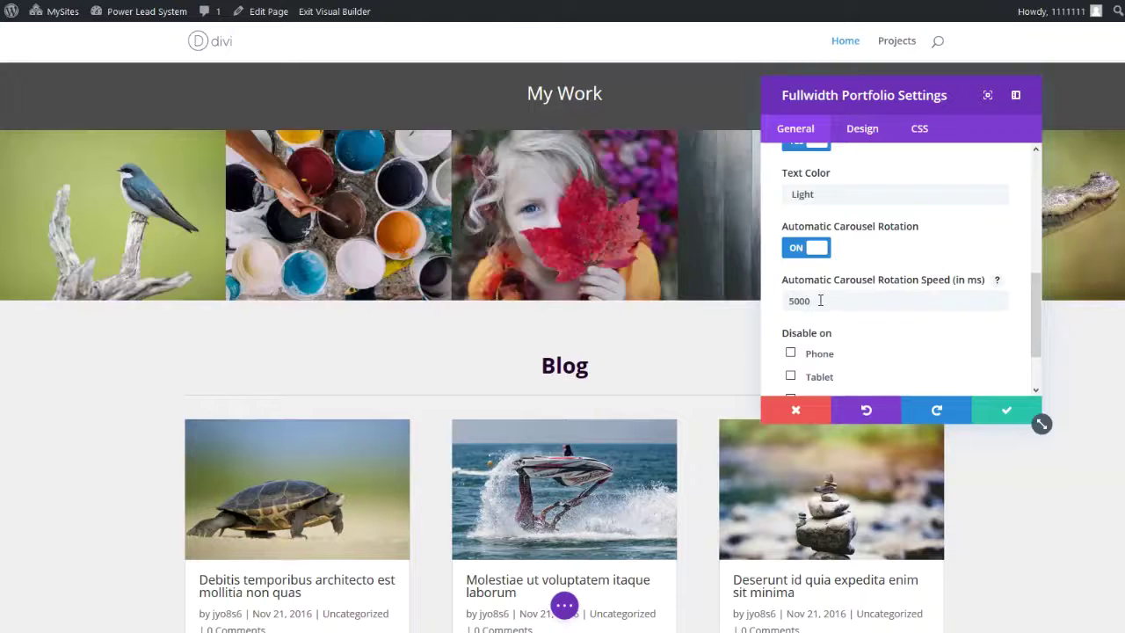
{"action": "scroll", "coordinate": [844, 323], "scroll_direction": "down", "scroll_amount": 2}
{"action": "scroll", "coordinate": [879, 342], "scroll_direction": "up", "scroll_amount": 10}
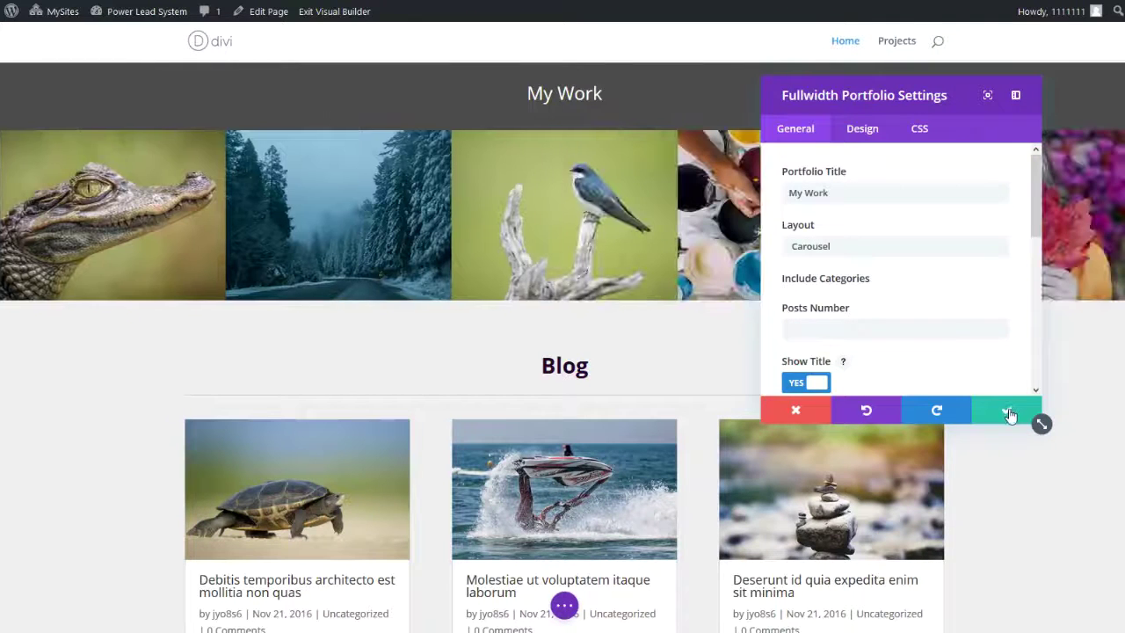
Confirm the portfolio module settings and save the page in the visual builder
{"action": "left_click", "coordinate": [1009, 413]}
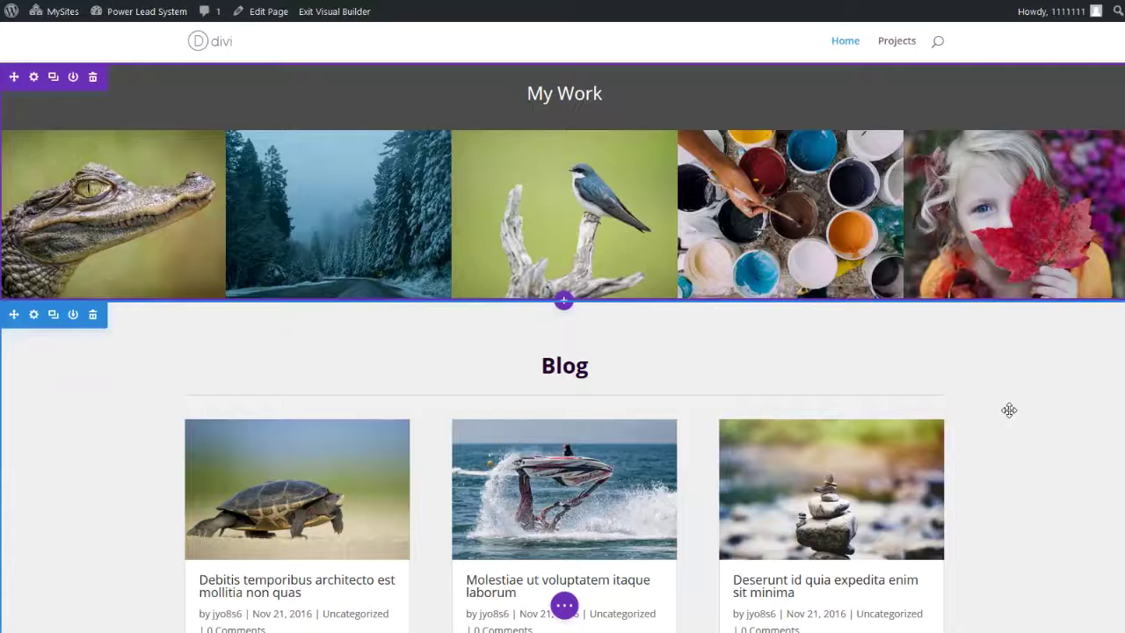
{"action": "left_click", "coordinate": [565, 607]}
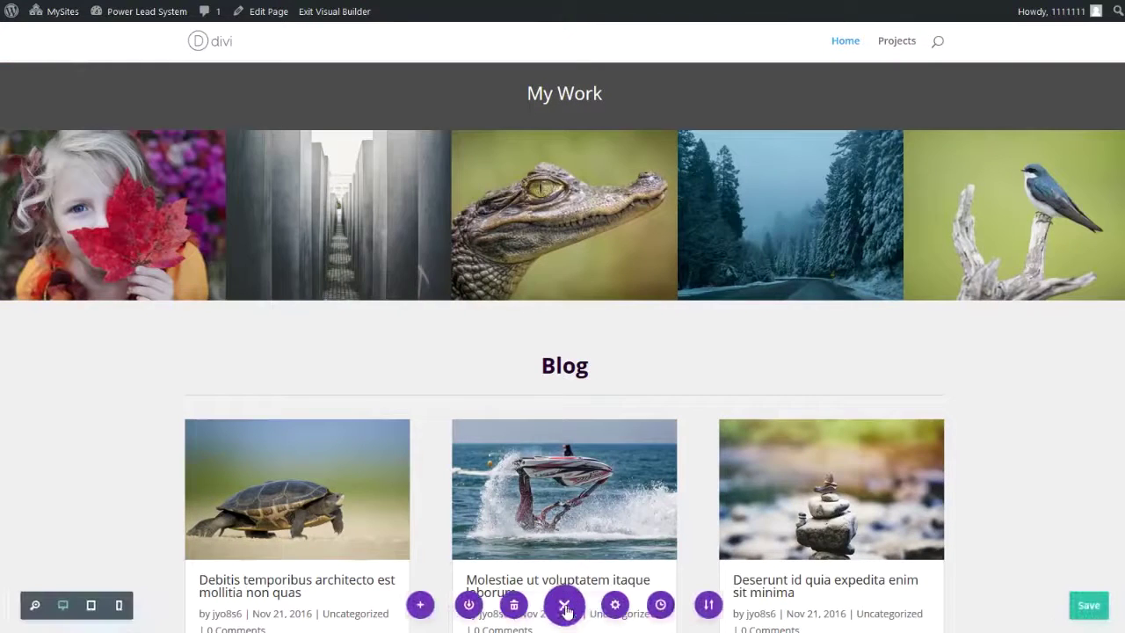
{"action": "left_click", "coordinate": [1089, 606]}
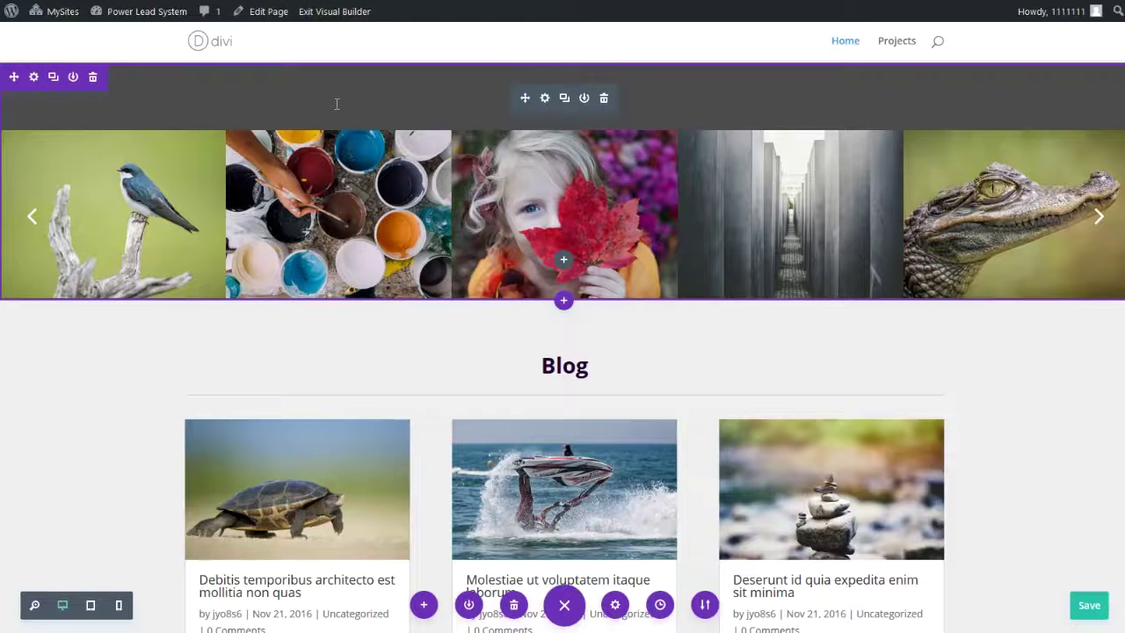
Open the page in the backend editor and set the Fullwidth Portfolio module's title to "See My Work"
{"action": "left_click", "coordinate": [263, 18]}
{"action": "scroll", "coordinate": [431, 219], "scroll_direction": "down", "scroll_amount": 7}
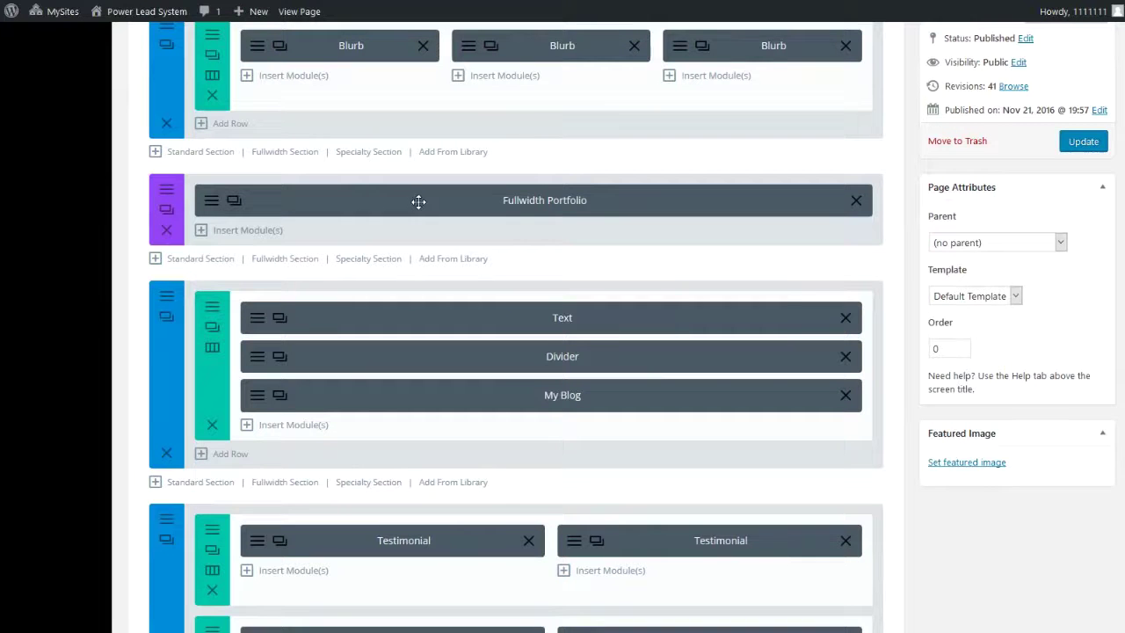
{"action": "left_click", "coordinate": [212, 206]}
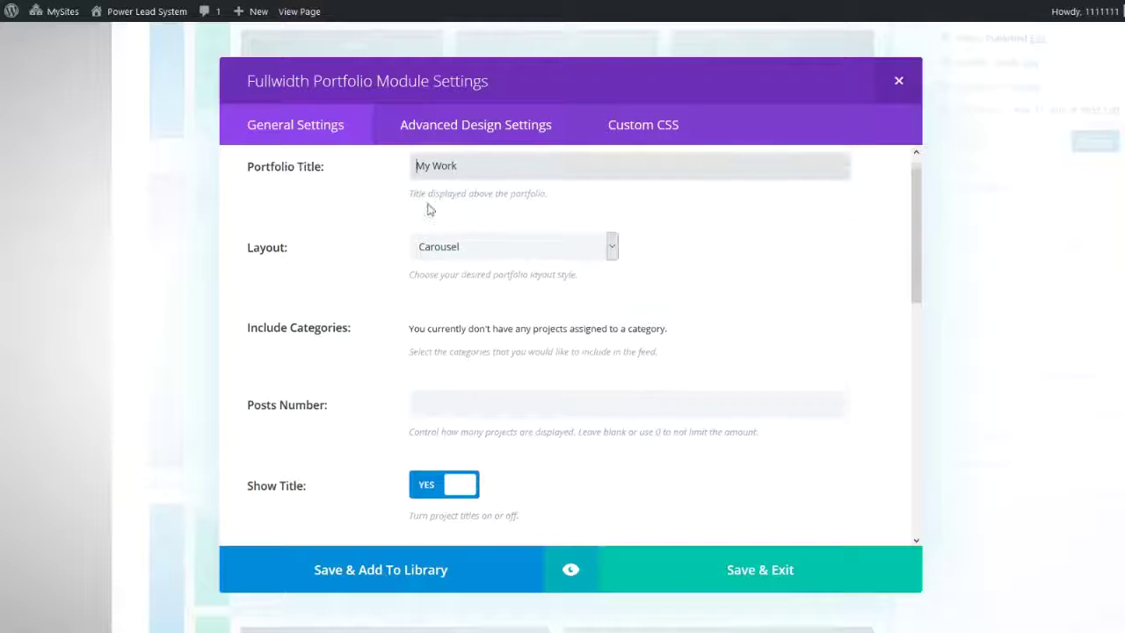
{"action": "triple_click", "coordinate": [412, 184]}
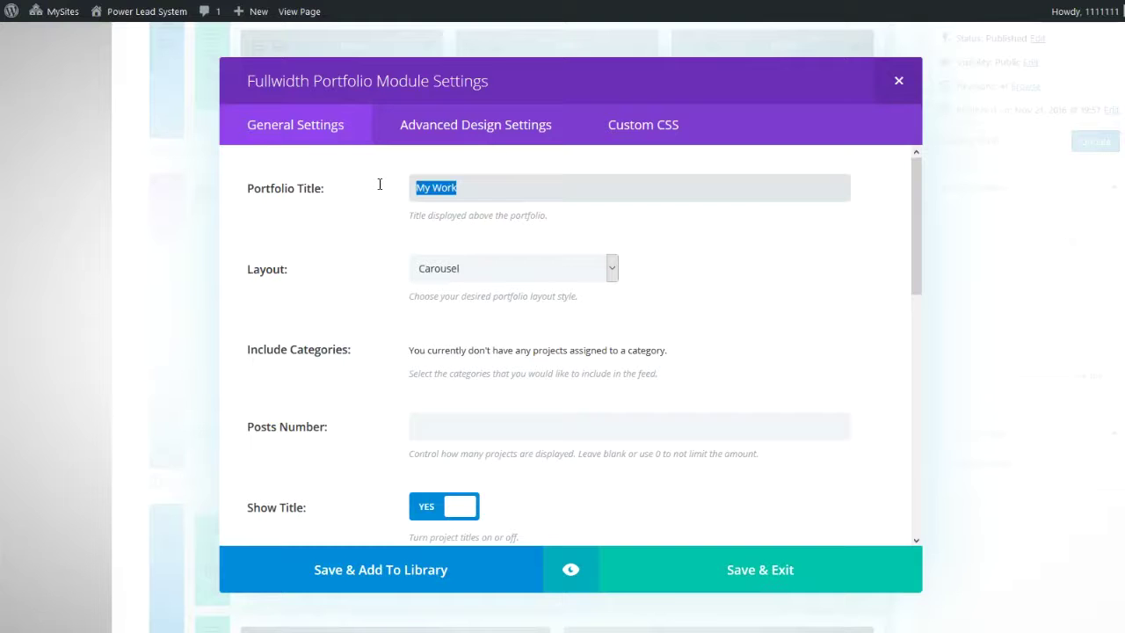
{"action": "left_click", "coordinate": [464, 185]}
{"action": "left_click_drag", "start_coordinate": [464, 186], "coordinate": [405, 188]}
{"action": "key", "text": "BackSpace"}
{"action": "type", "text": "See My Wor"}
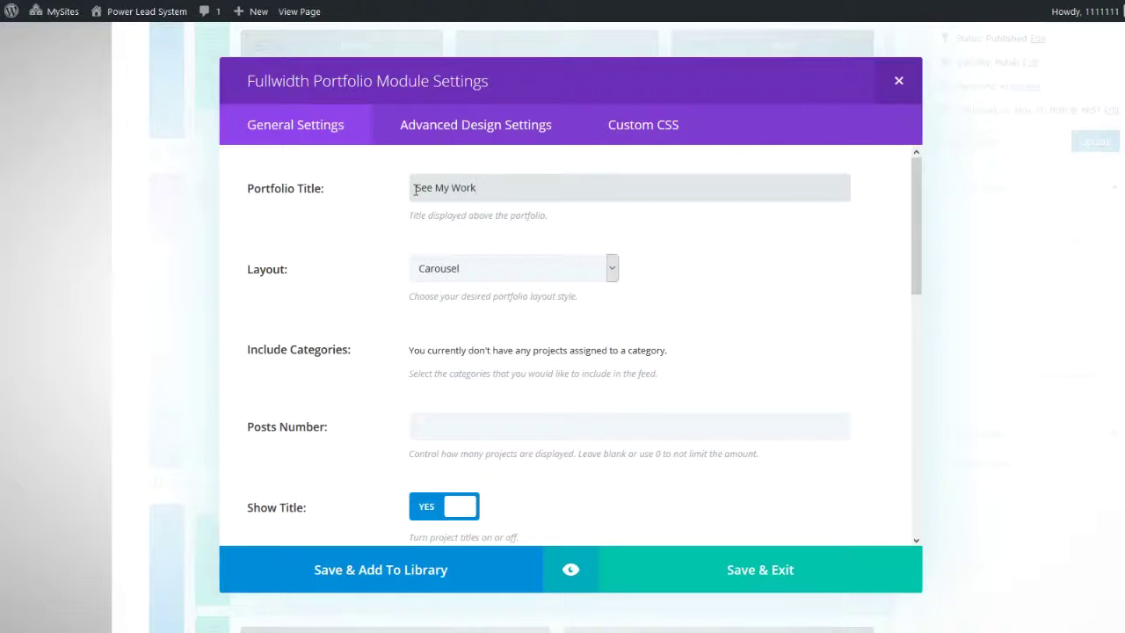
Examine the portfolio module's general settings from the layout choices through carousel rotation, device disabling and the admin label
{"action": "left_click", "coordinate": [505, 276]}
{"action": "left_click", "coordinate": [685, 261]}
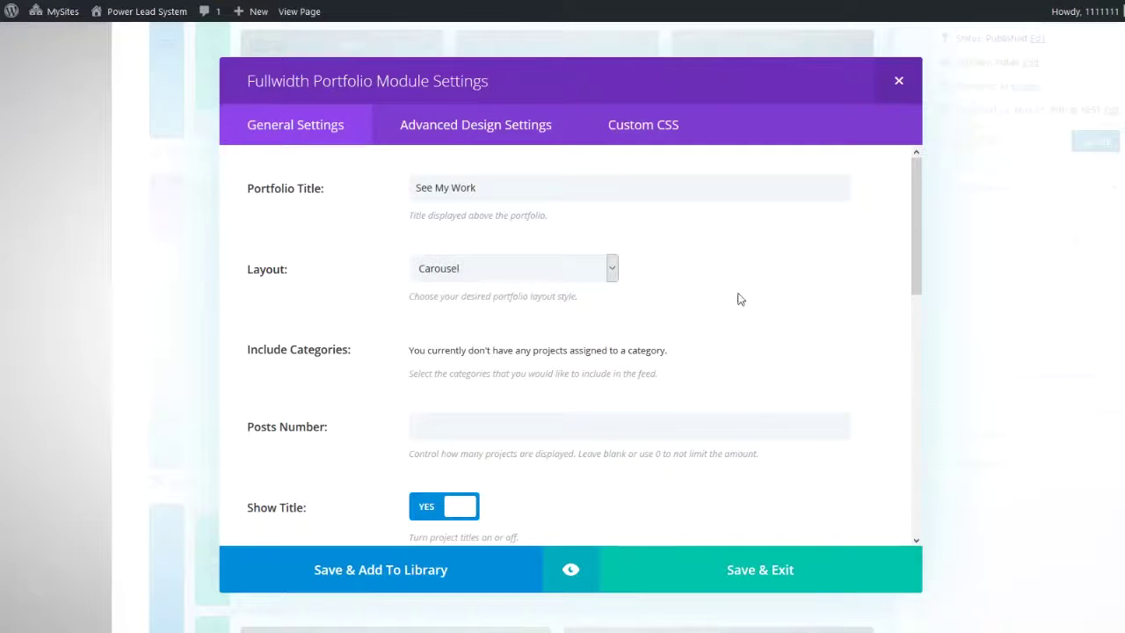
{"action": "scroll", "coordinate": [739, 299], "scroll_direction": "down", "scroll_amount": 3}
{"action": "scroll", "coordinate": [644, 352], "scroll_direction": "down", "scroll_amount": 1}
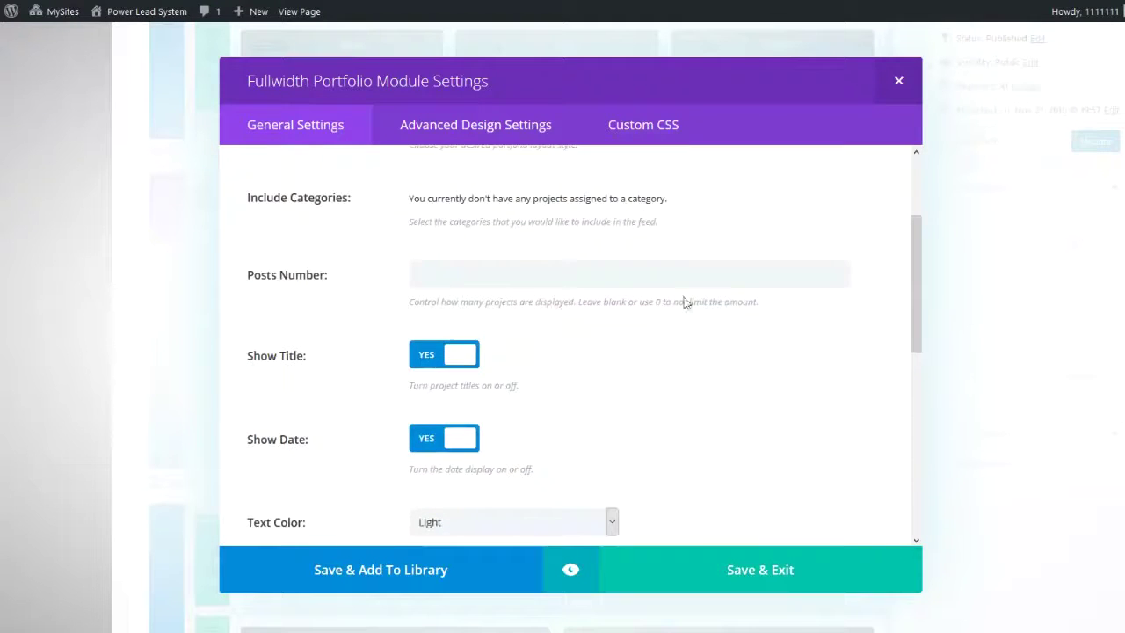
{"action": "scroll", "coordinate": [705, 314], "scroll_direction": "down", "scroll_amount": 1}
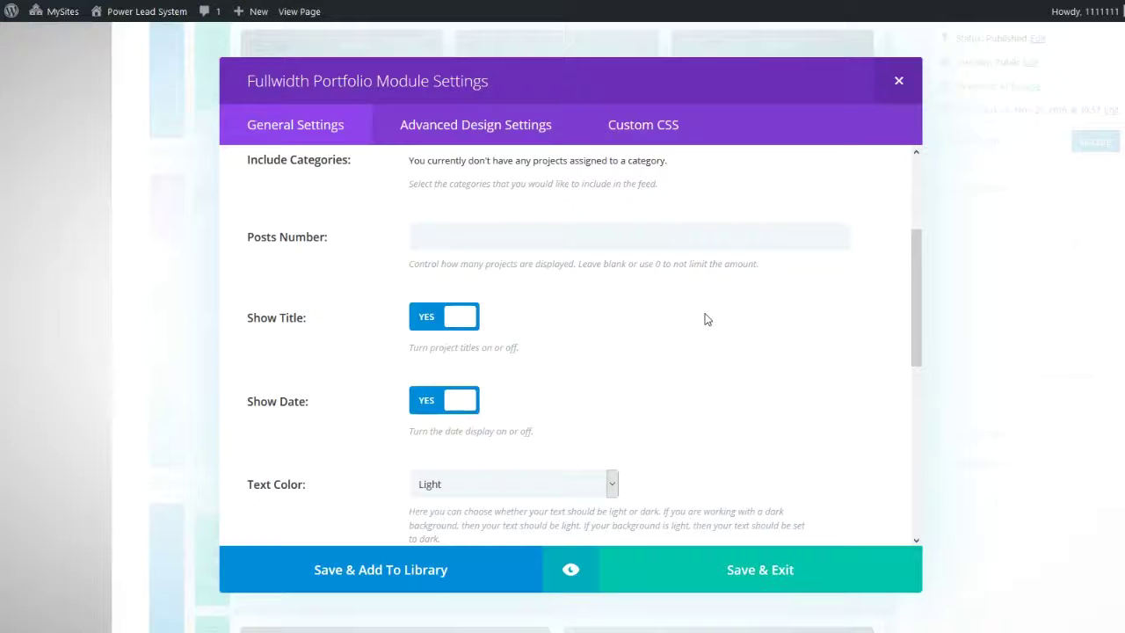
{"action": "scroll", "coordinate": [707, 319], "scroll_direction": "down", "scroll_amount": 1}
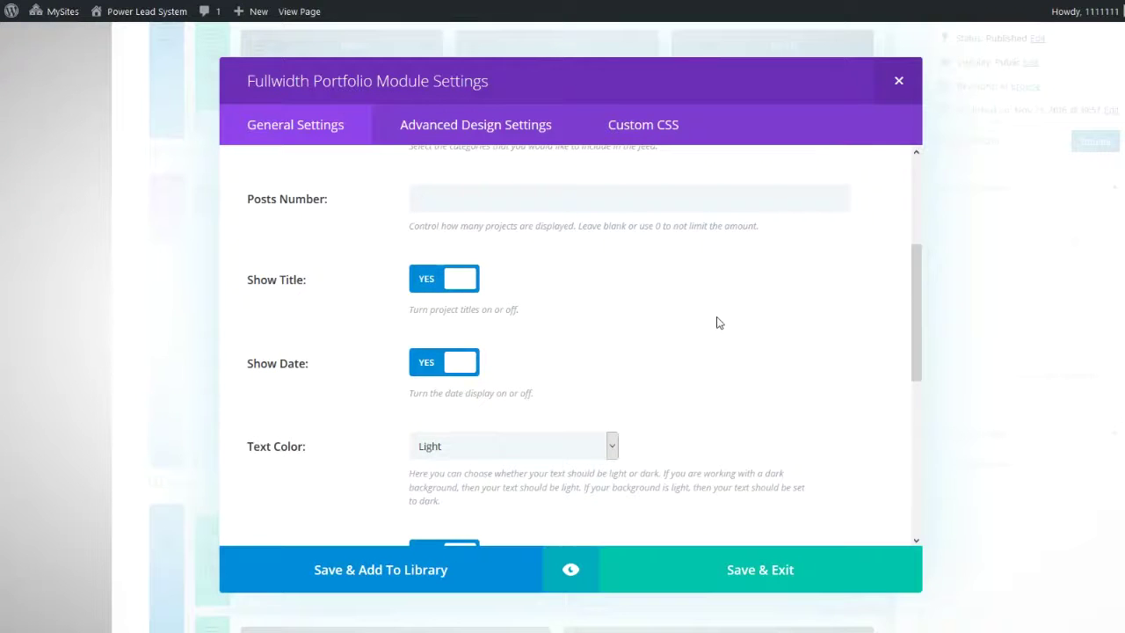
{"action": "scroll", "coordinate": [715, 322], "scroll_direction": "down", "scroll_amount": 3}
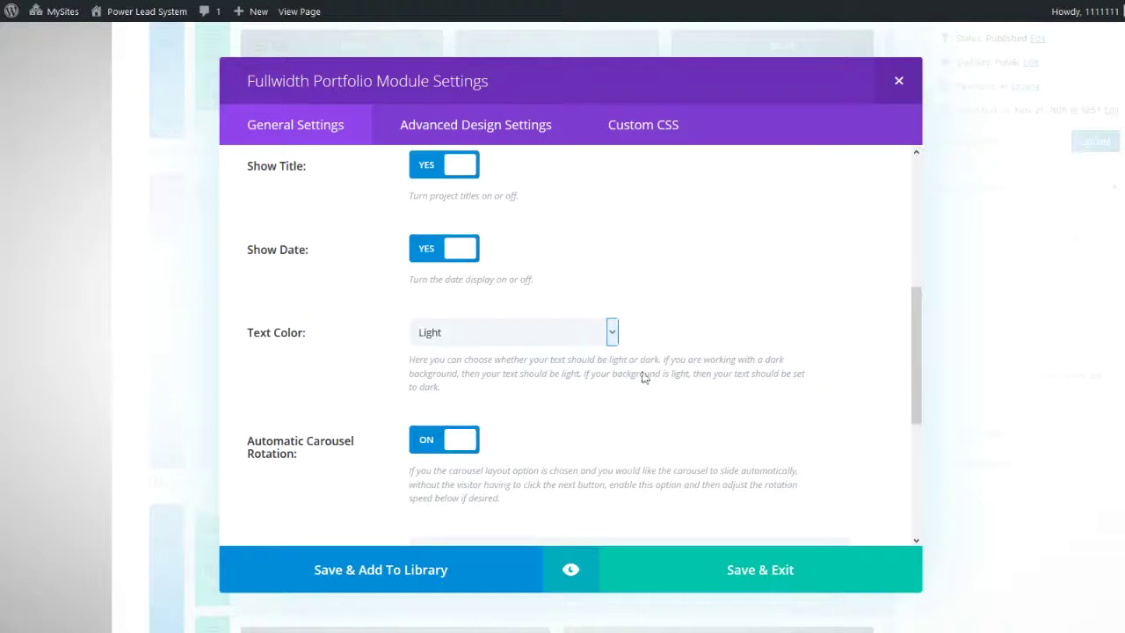
{"action": "scroll", "coordinate": [733, 393], "scroll_direction": "down", "scroll_amount": 3}
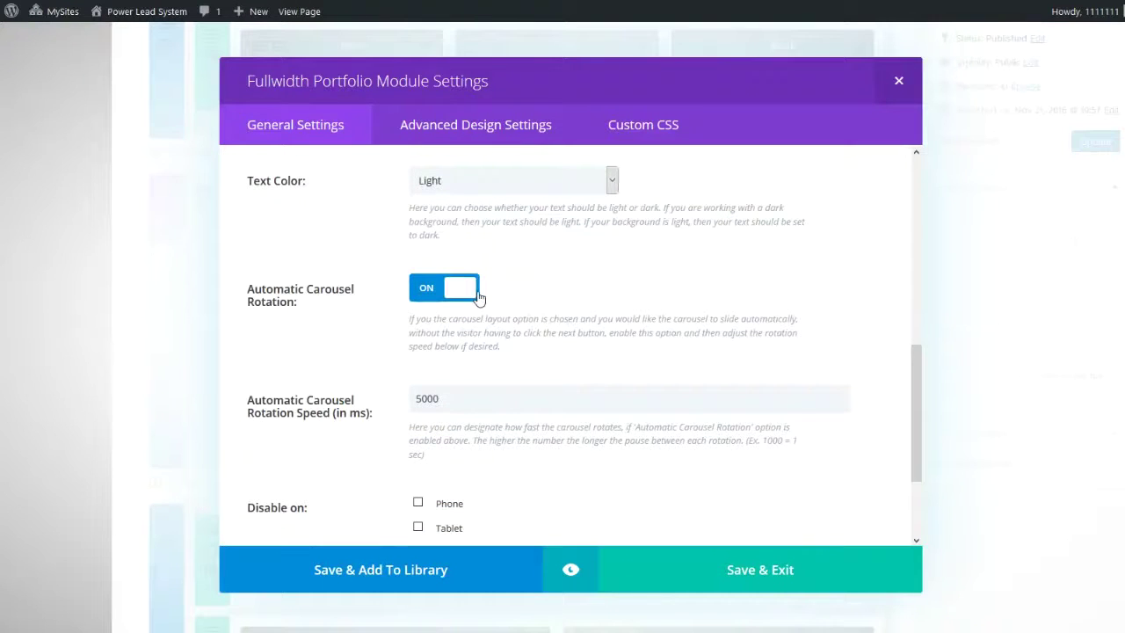
{"action": "scroll", "coordinate": [541, 353], "scroll_direction": "down", "scroll_amount": 1}
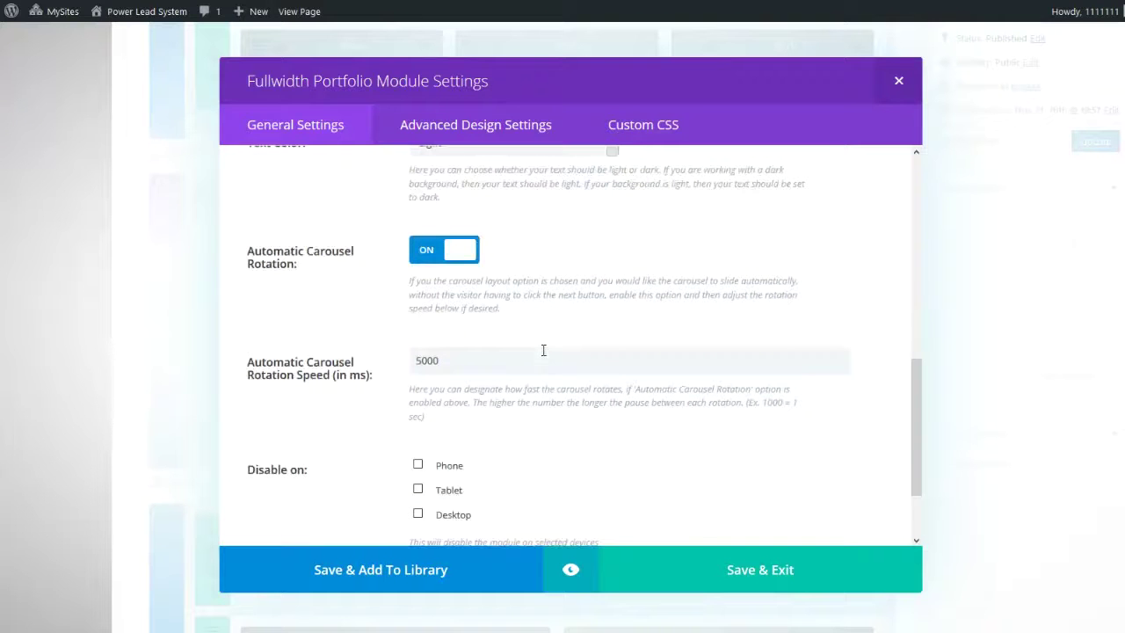
{"action": "scroll", "coordinate": [544, 350], "scroll_direction": "down", "scroll_amount": 2}
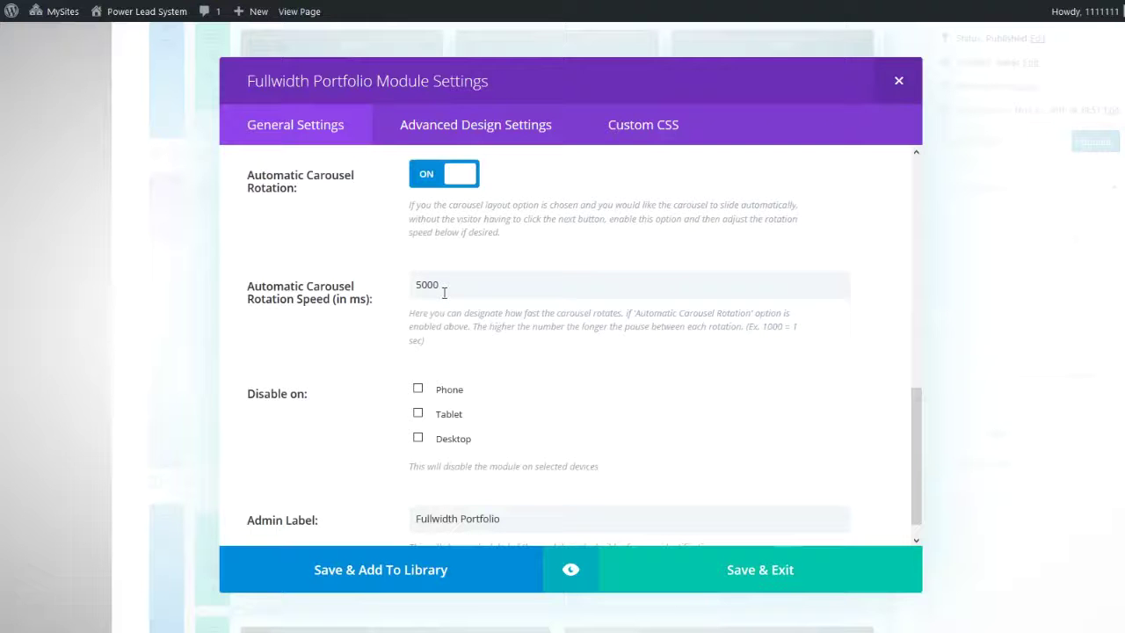
{"action": "scroll", "coordinate": [562, 297], "scroll_direction": "down", "scroll_amount": 1}
{"action": "scroll", "coordinate": [568, 234], "scroll_direction": "up", "scroll_amount": 8}
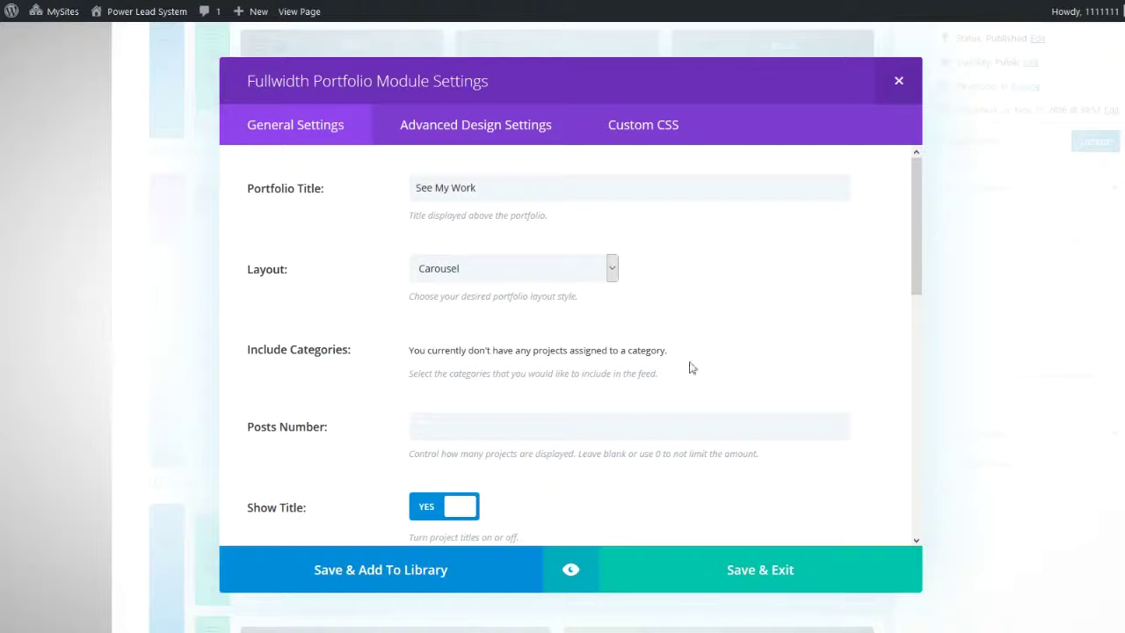
Save the Fullwidth Portfolio module settings and update the Home page
{"action": "left_click", "coordinate": [757, 569]}
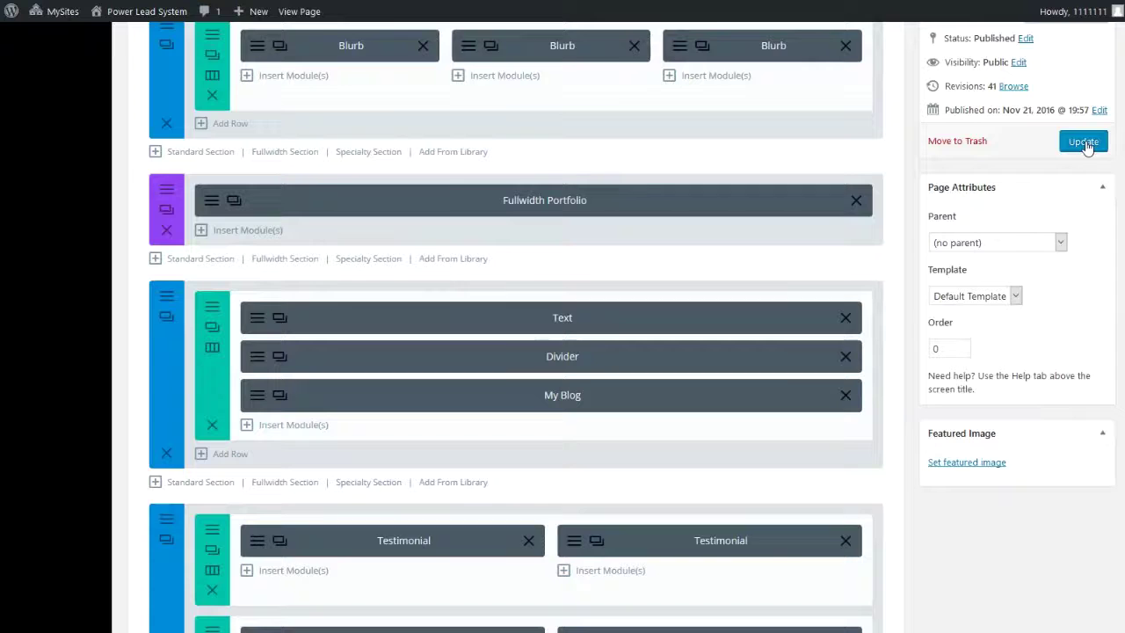
{"action": "left_click", "coordinate": [1084, 142]}
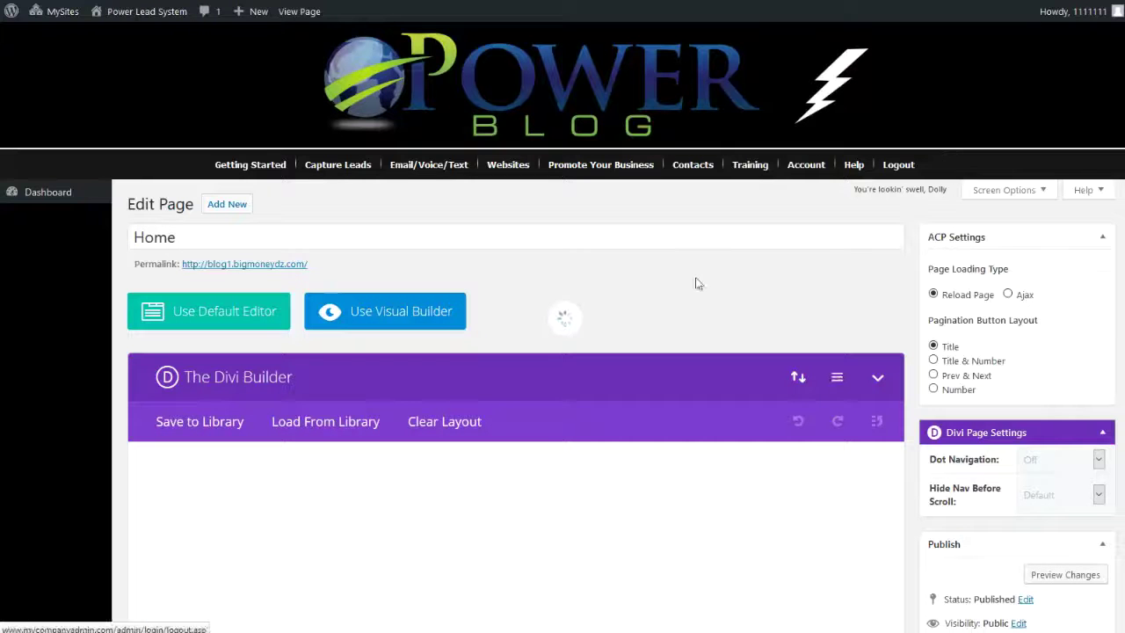
Open the live Home page and check the title above the portfolio carousel
{"action": "left_click", "coordinate": [224, 266]}
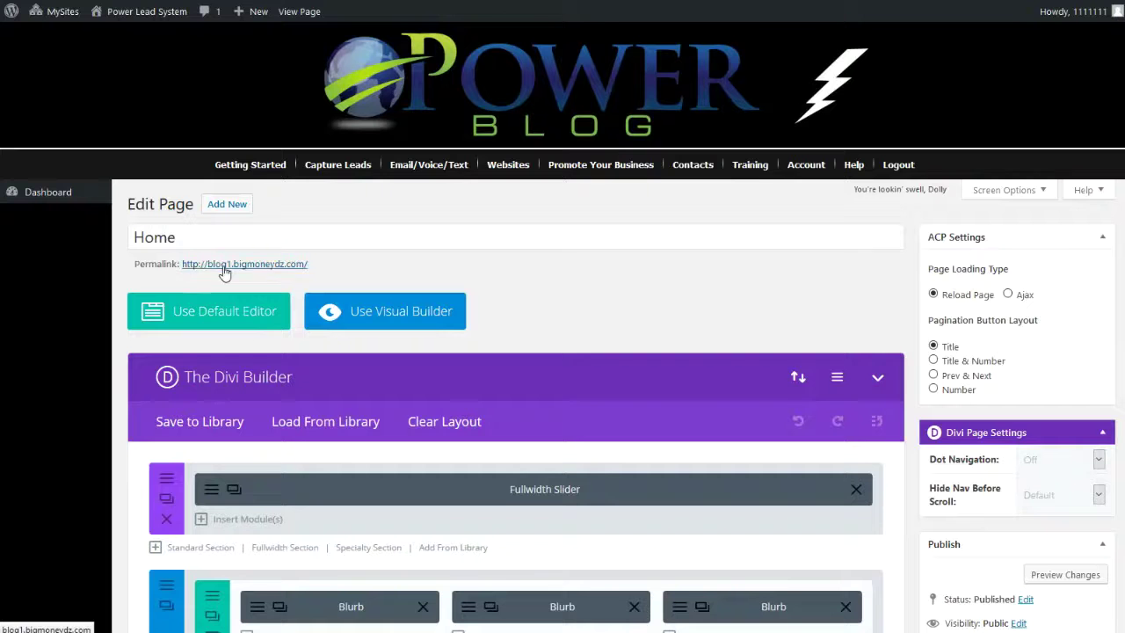
{"action": "scroll", "coordinate": [1010, 286], "scroll_direction": "down", "scroll_amount": 10}
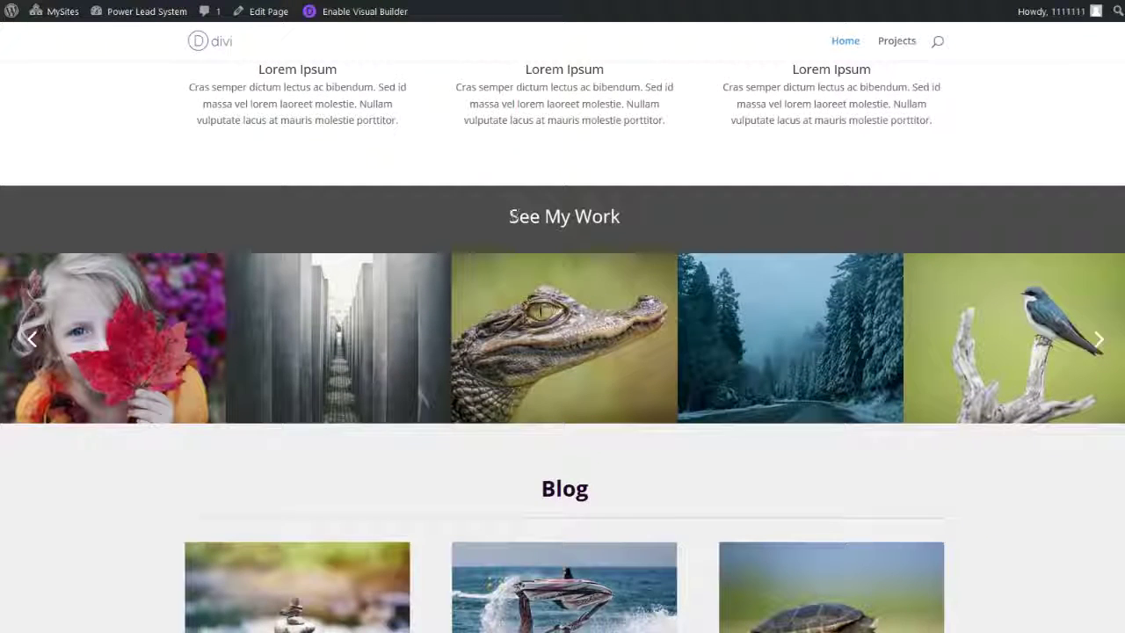
{"action": "left_click_drag", "start_coordinate": [517, 216], "coordinate": [650, 214]}
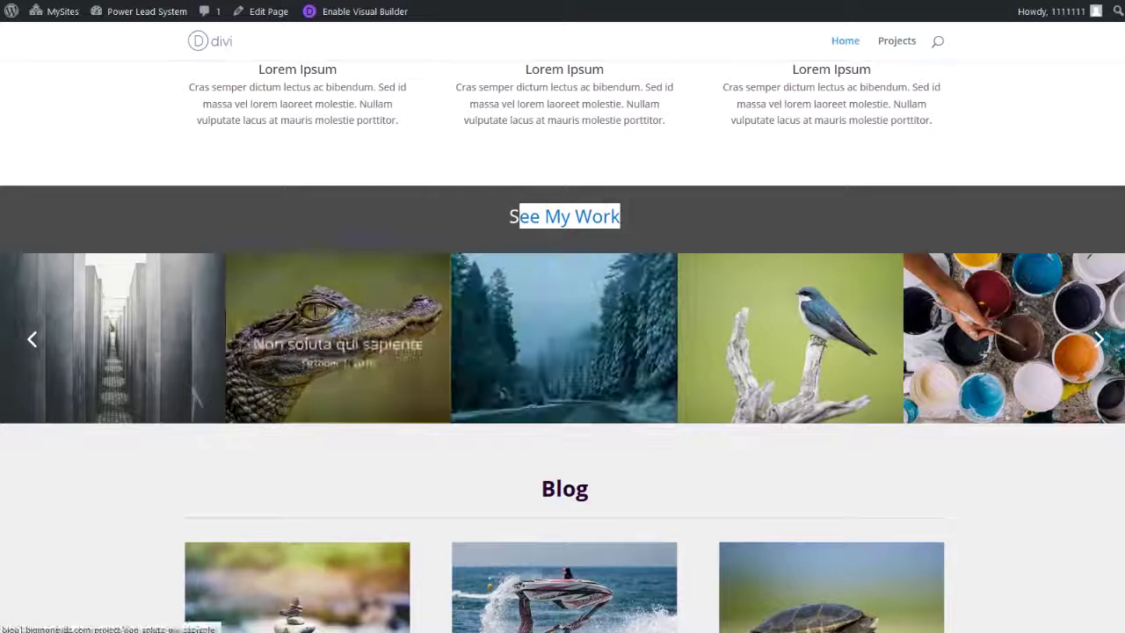